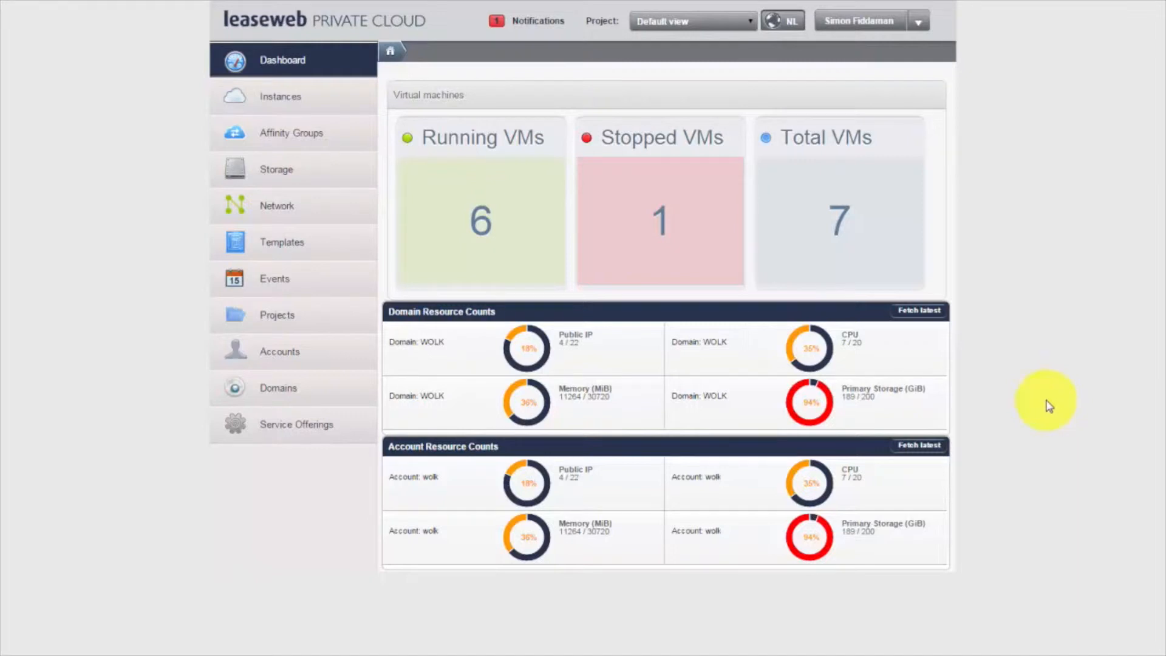
Step: Switch from the dashboard to the Network section to list the VPCs
click(269, 210)
Step: Show the VPC view, configure Demo VPC, and begin creating its site-to-site VPN gateway
click(497, 74)
click(496, 101)
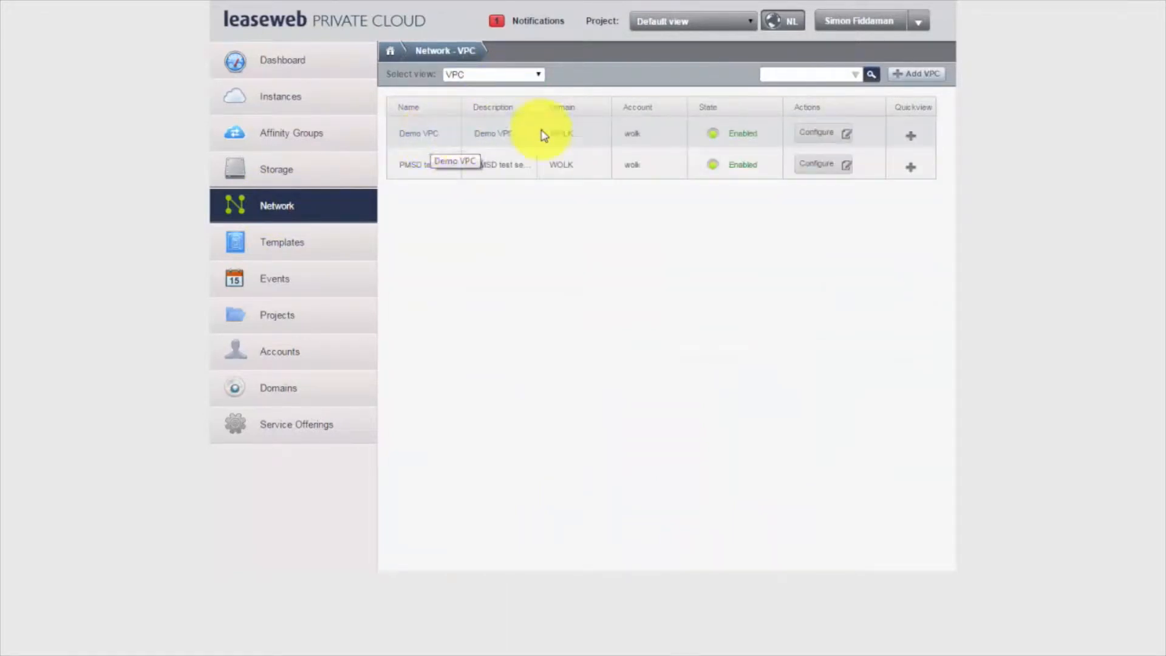
click(823, 139)
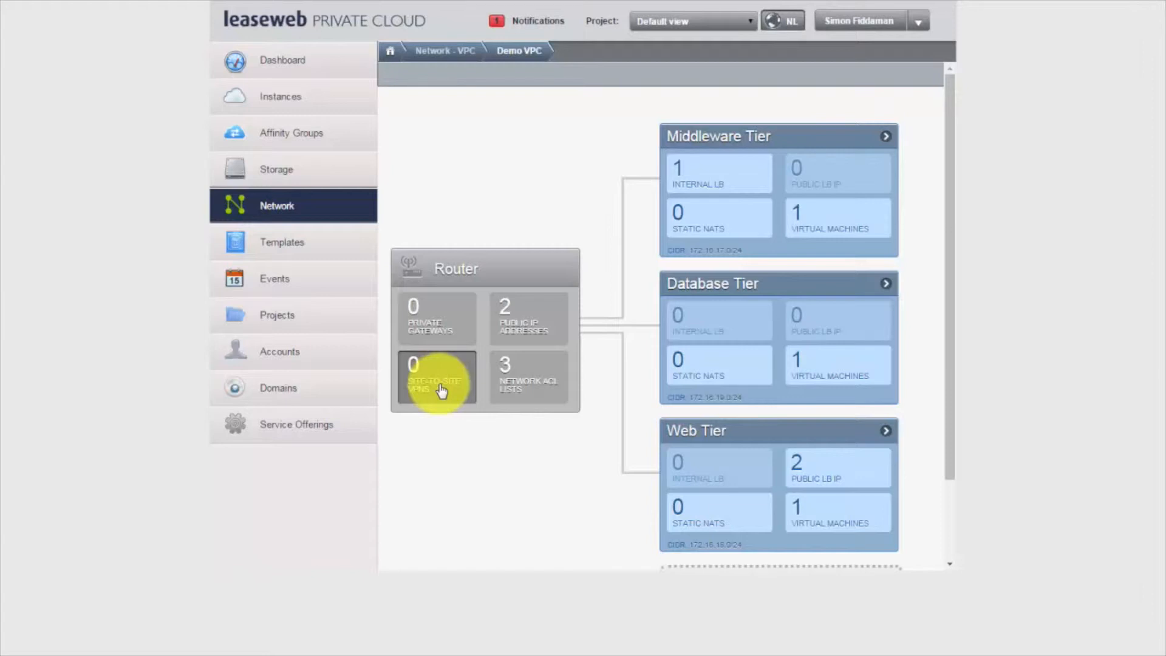
click(442, 383)
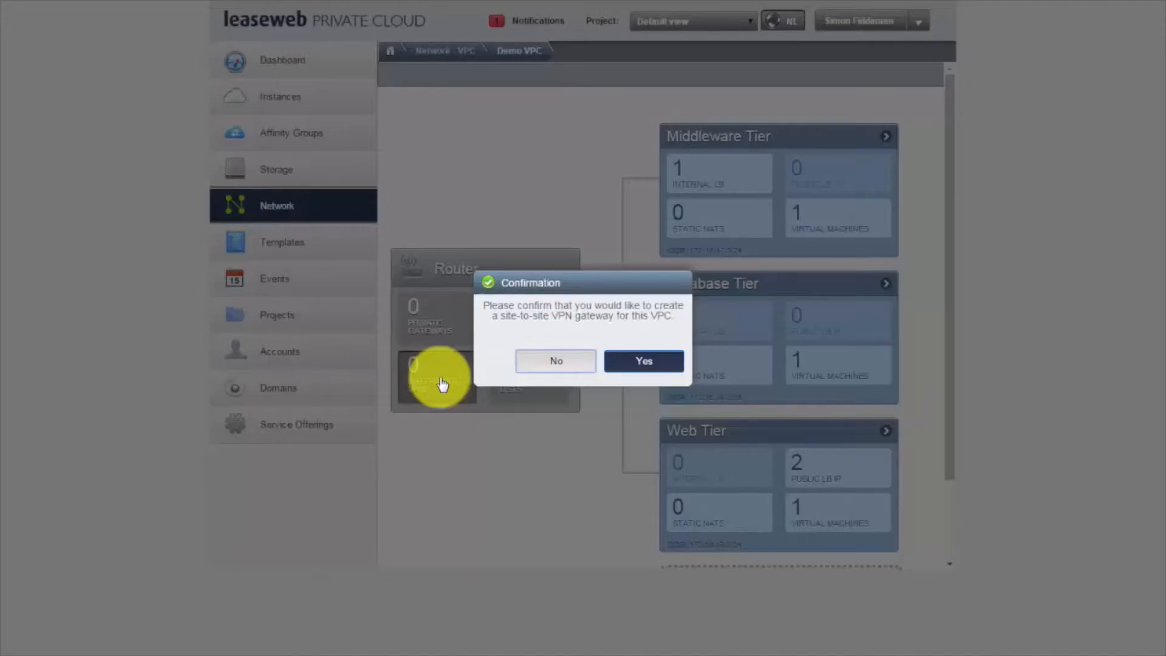
Step: Confirm the VPN gateway, check the 37.48.91.83 gateway details, then return to Demo VPC
click(645, 365)
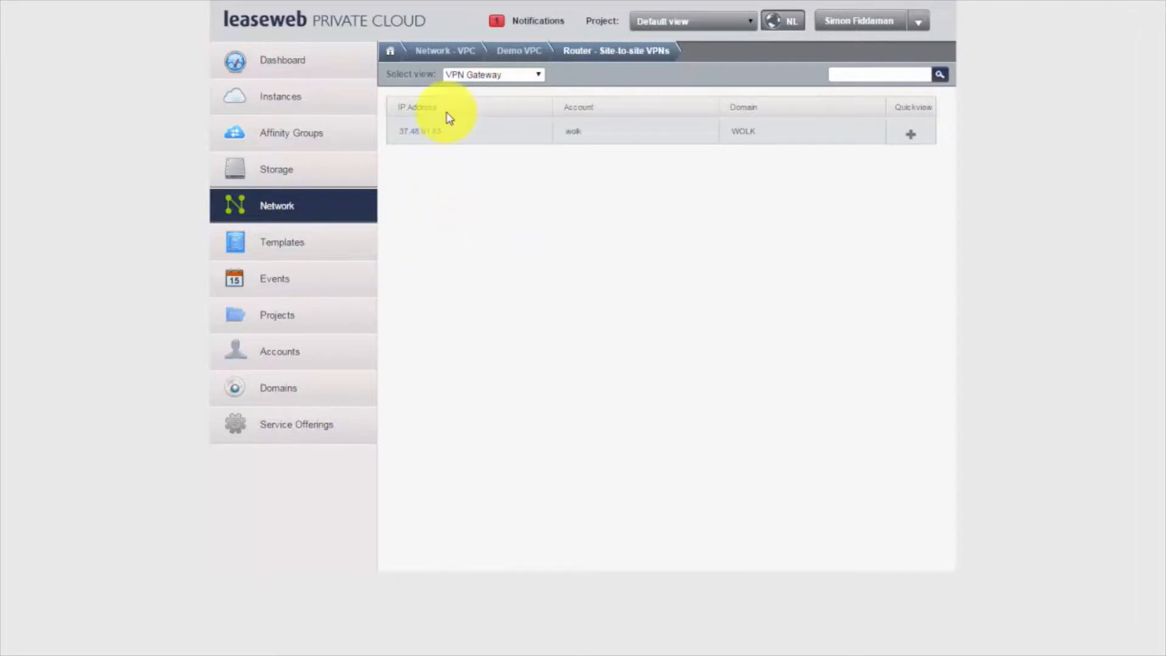
click(489, 75)
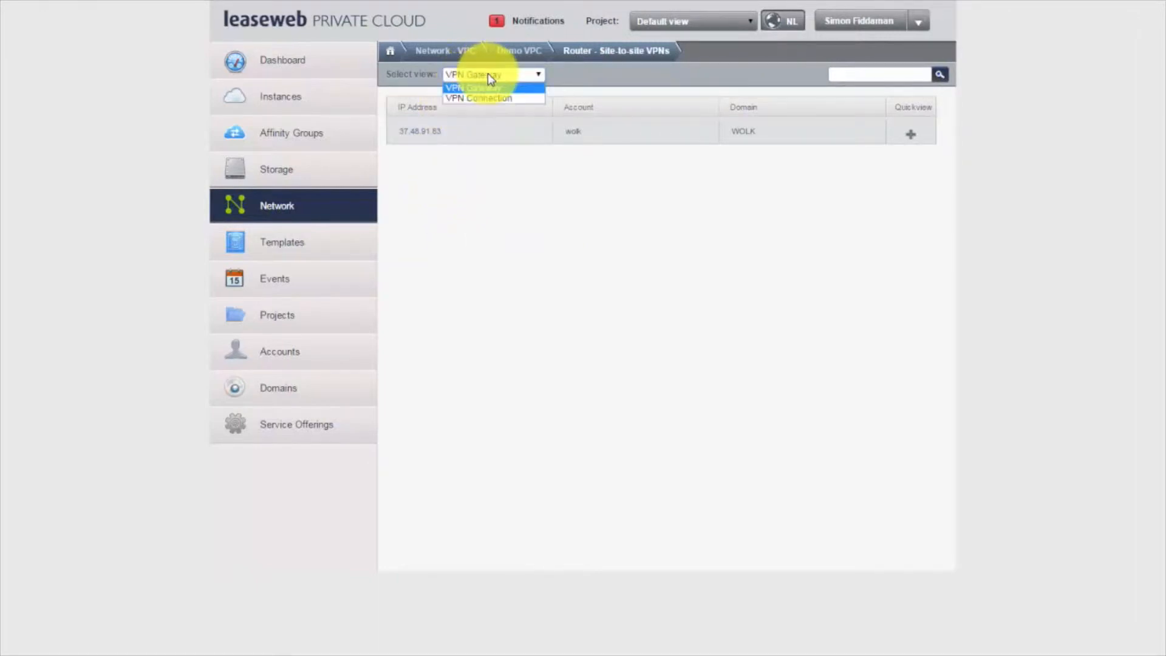
click(488, 75)
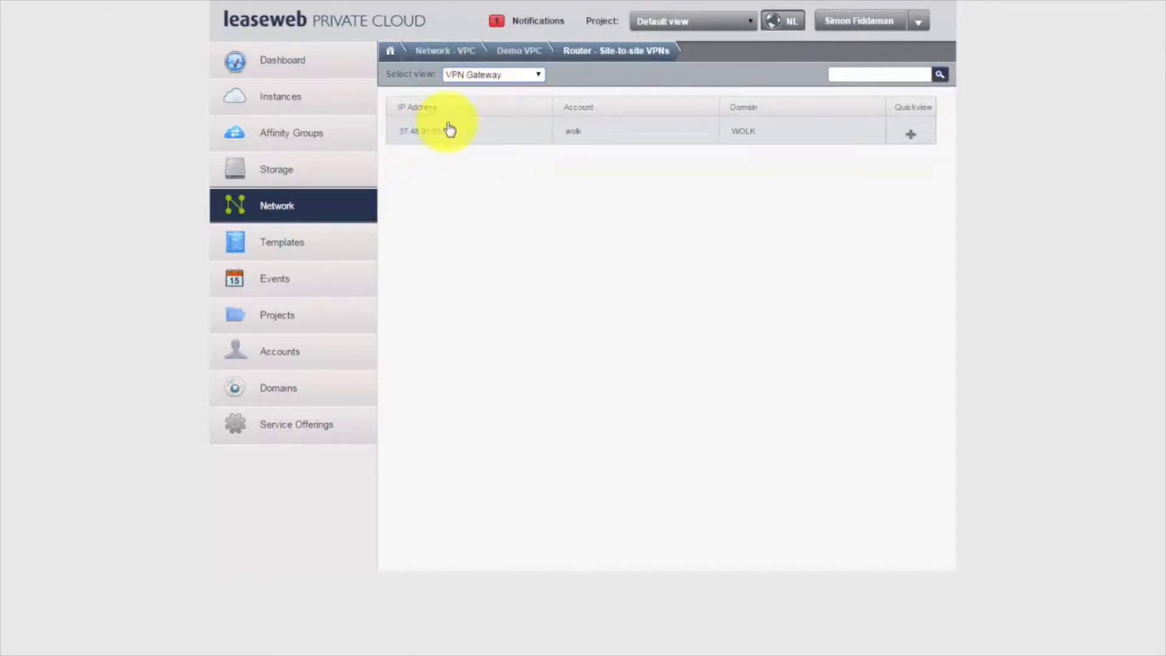
click(418, 131)
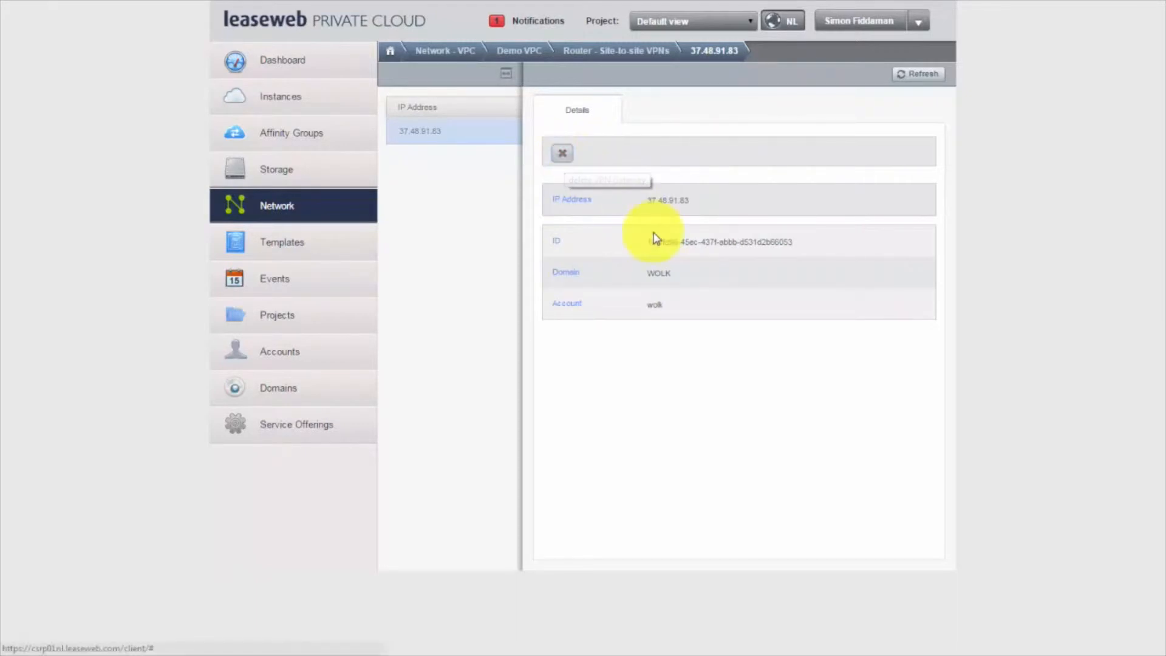
click(519, 54)
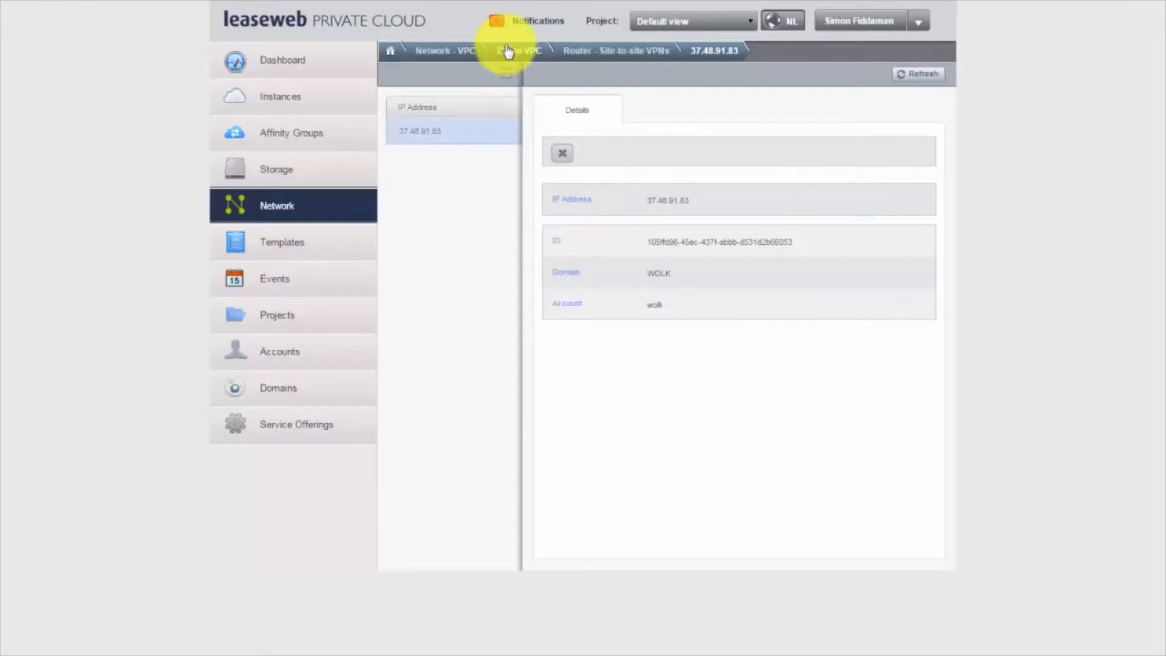
Step: Go back to the VPC list and switch the view to VPN Customer Gateway
click(508, 52)
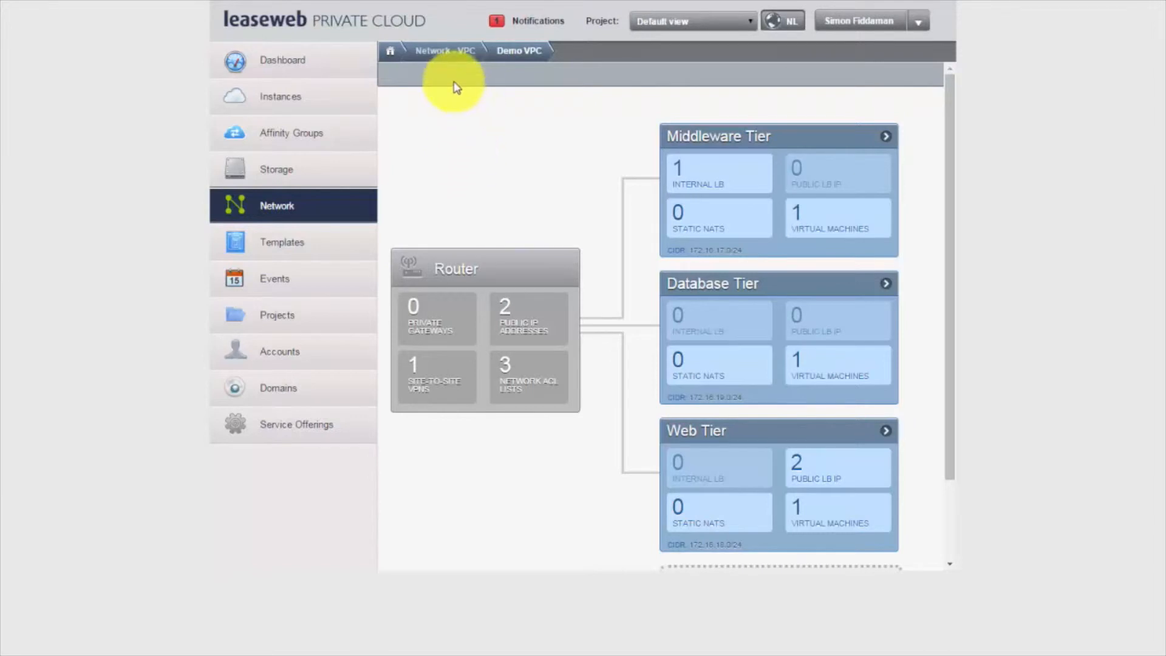
click(446, 53)
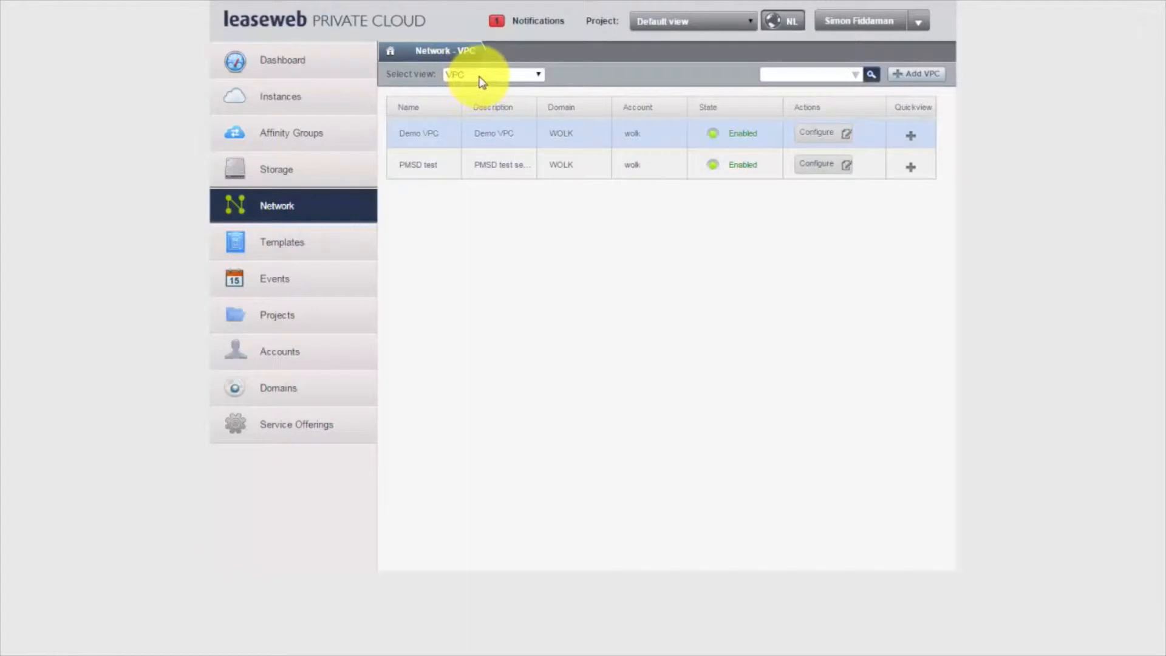
click(482, 76)
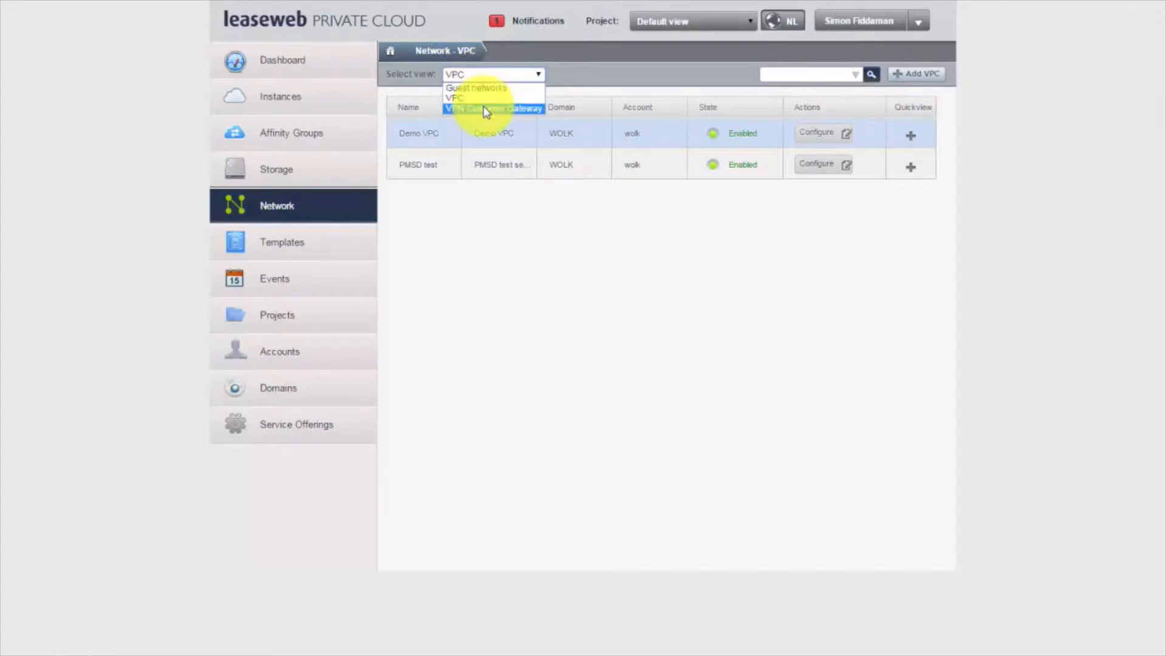
click(484, 108)
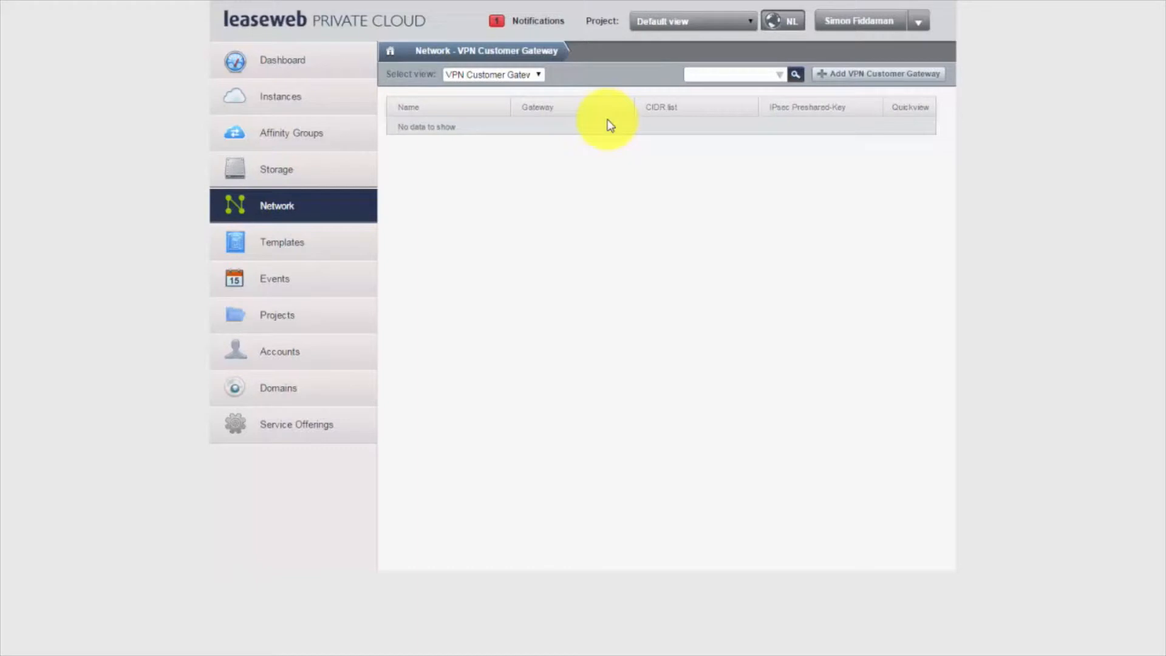
Step: Add a customer gateway named 'Demo VPN' with gateway 1.2.3.4 and CIDR list 10.0.0.0/24
click(853, 78)
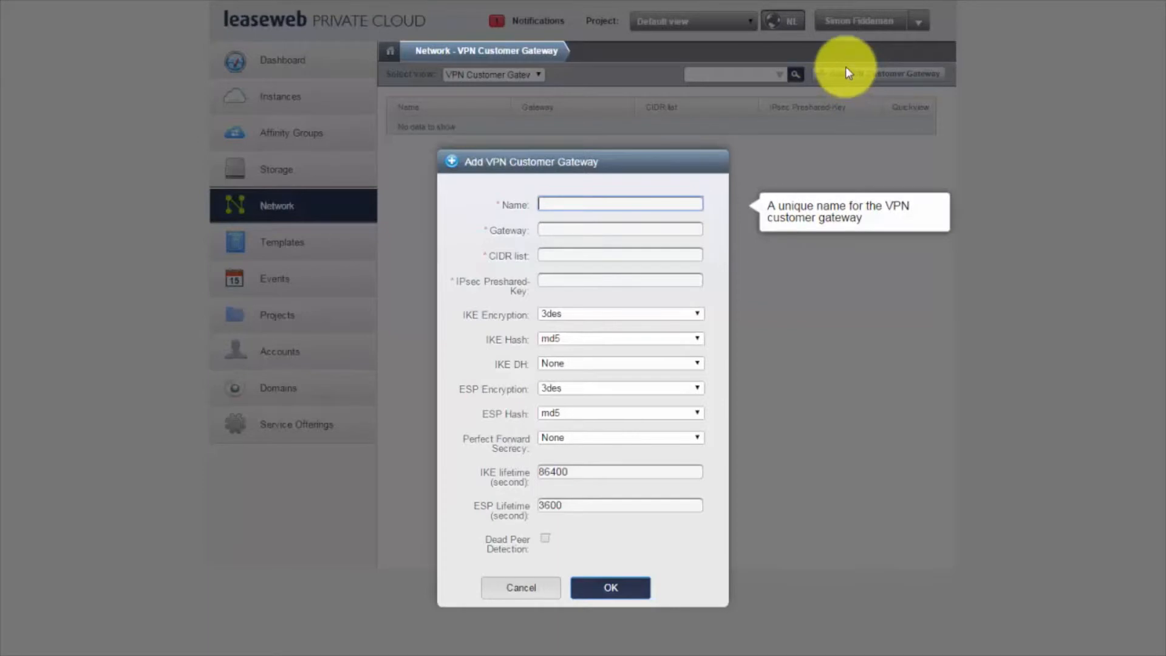
text(Demo VPN)
key(Tab)
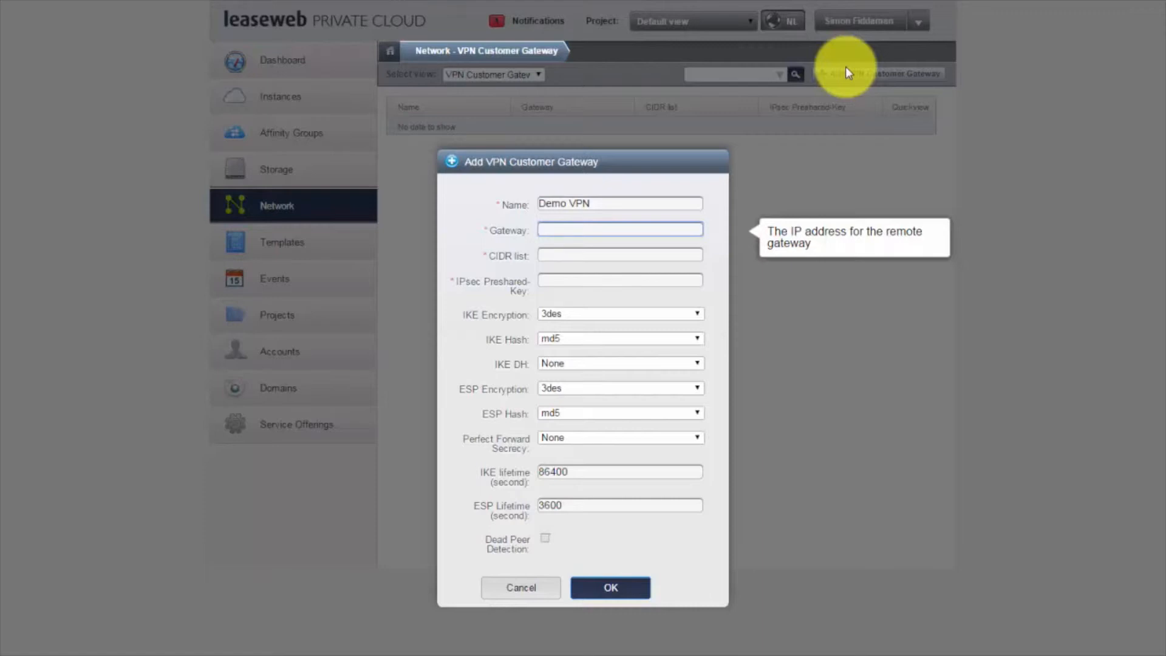
text(1.2.3.4)
key(Tab)
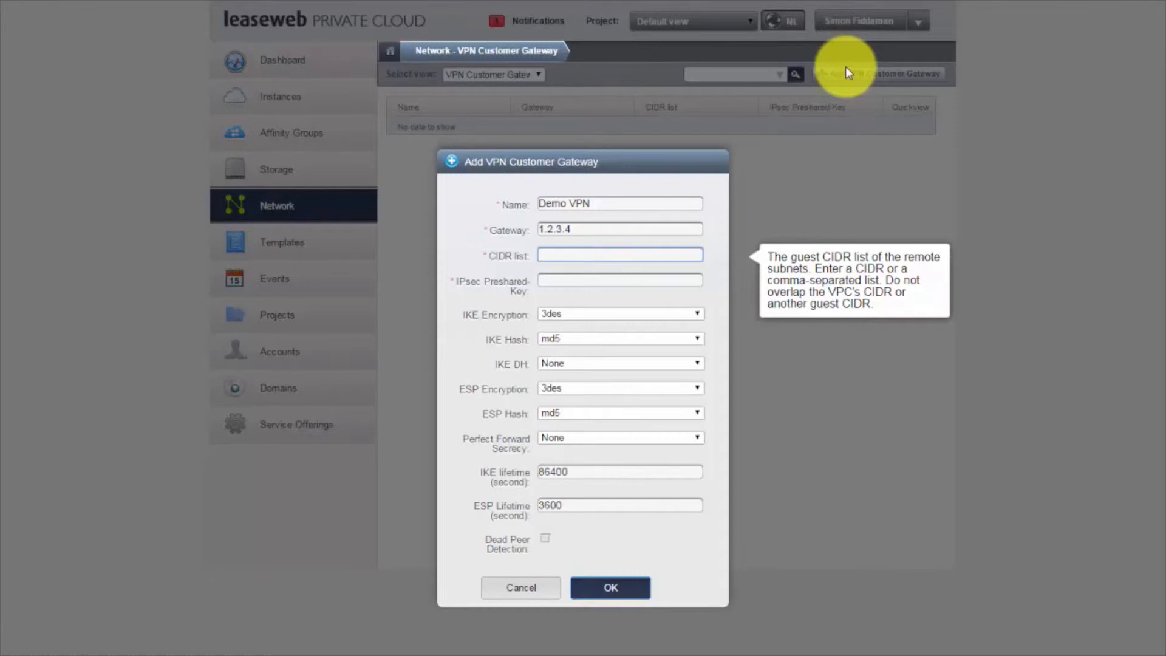
text(10.0.0.0/24)
key(Tab)
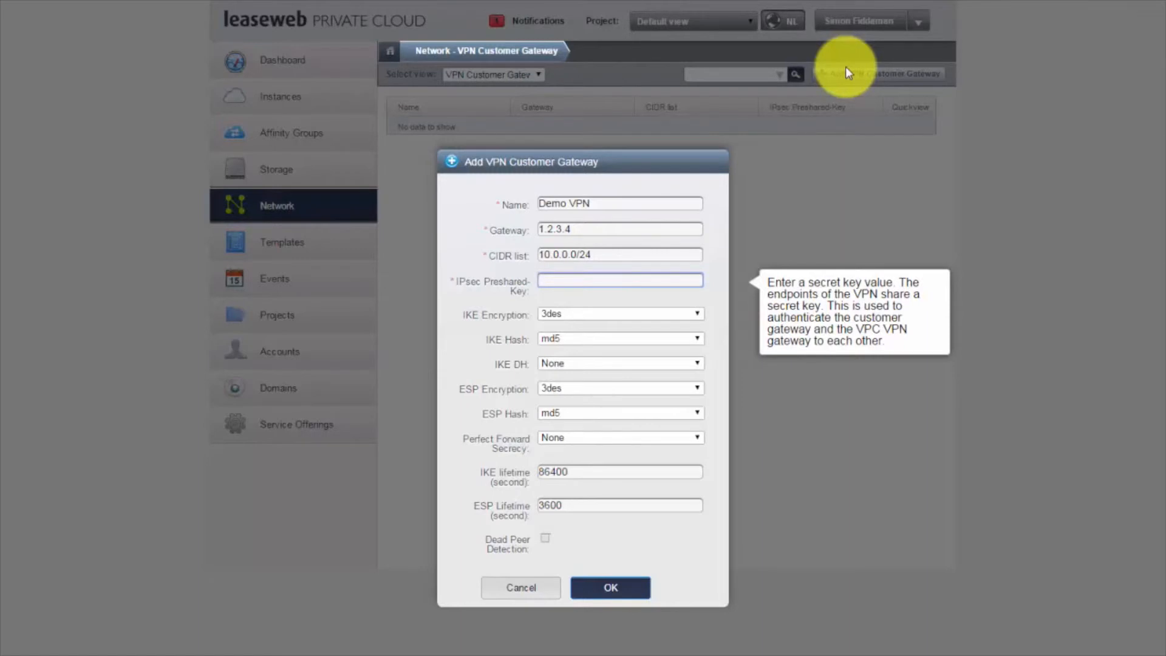
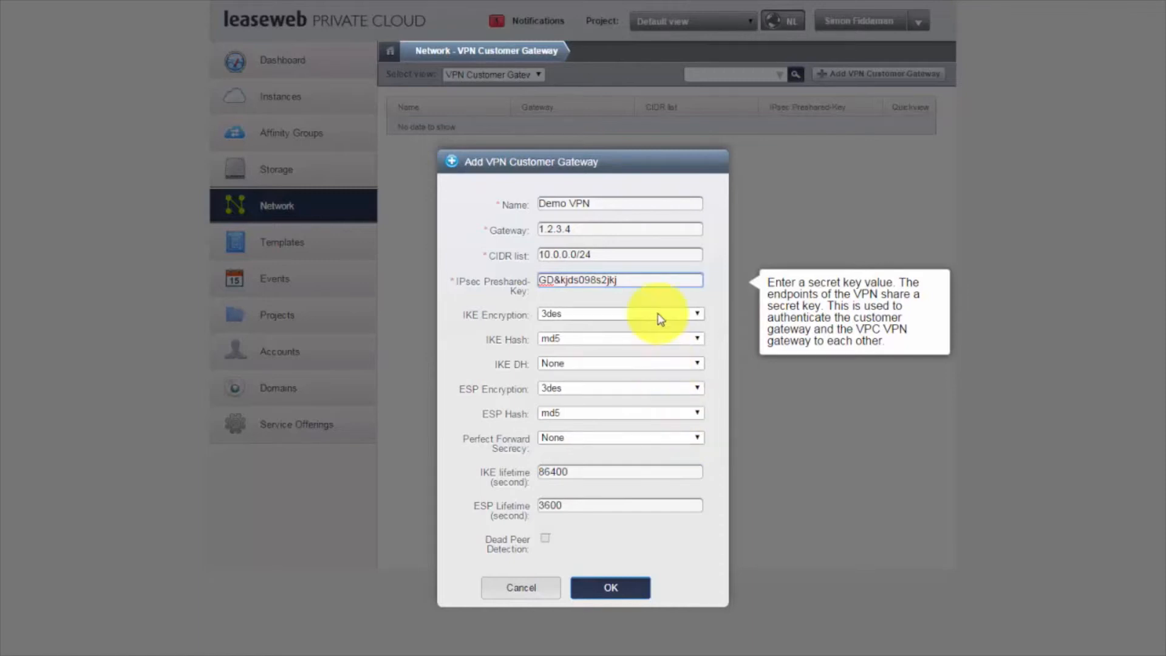
Step: Enter the preshared key, keep Perfect Forward Secrecy at None, and save the Demo VPN gateway
click(656, 364)
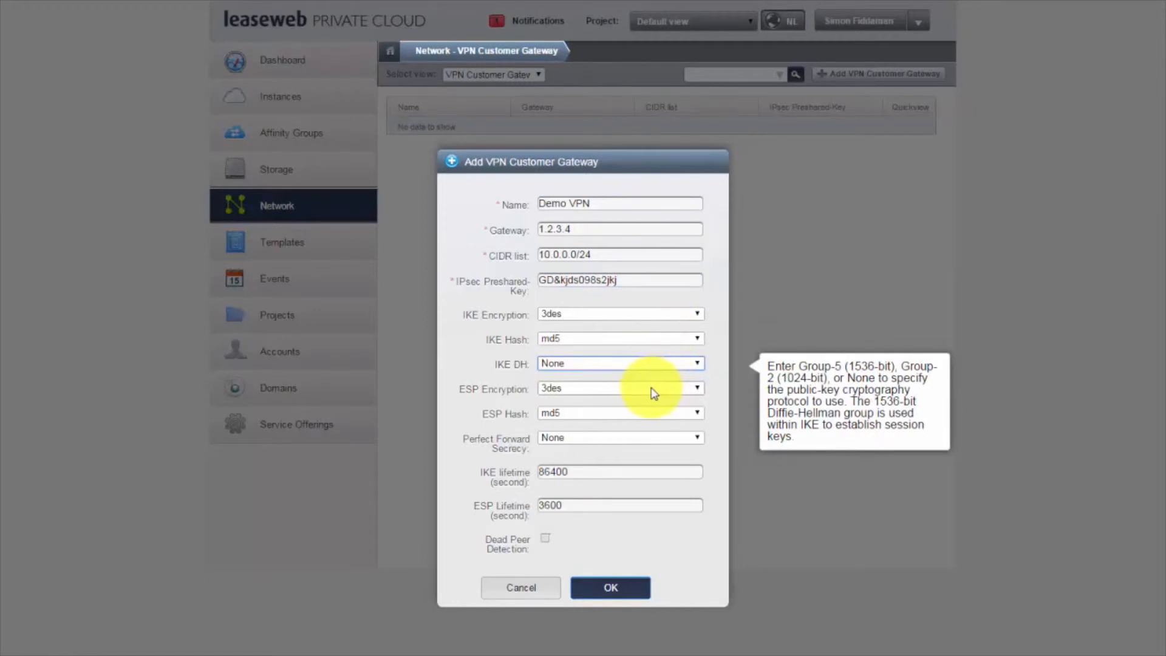
click(675, 442)
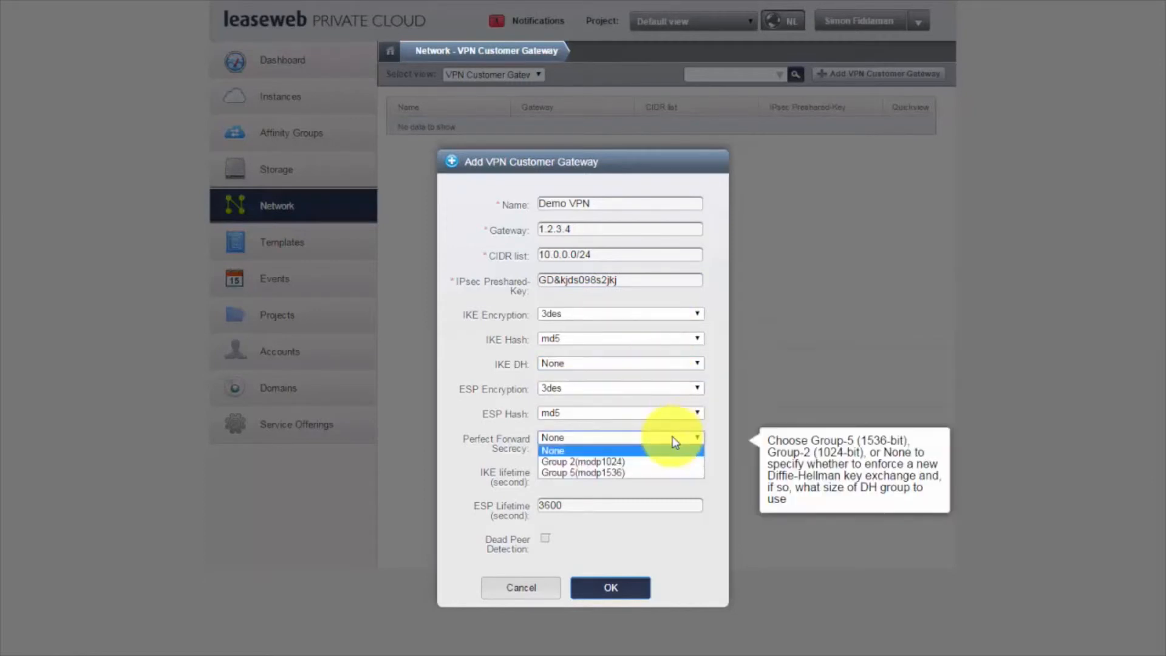
click(674, 450)
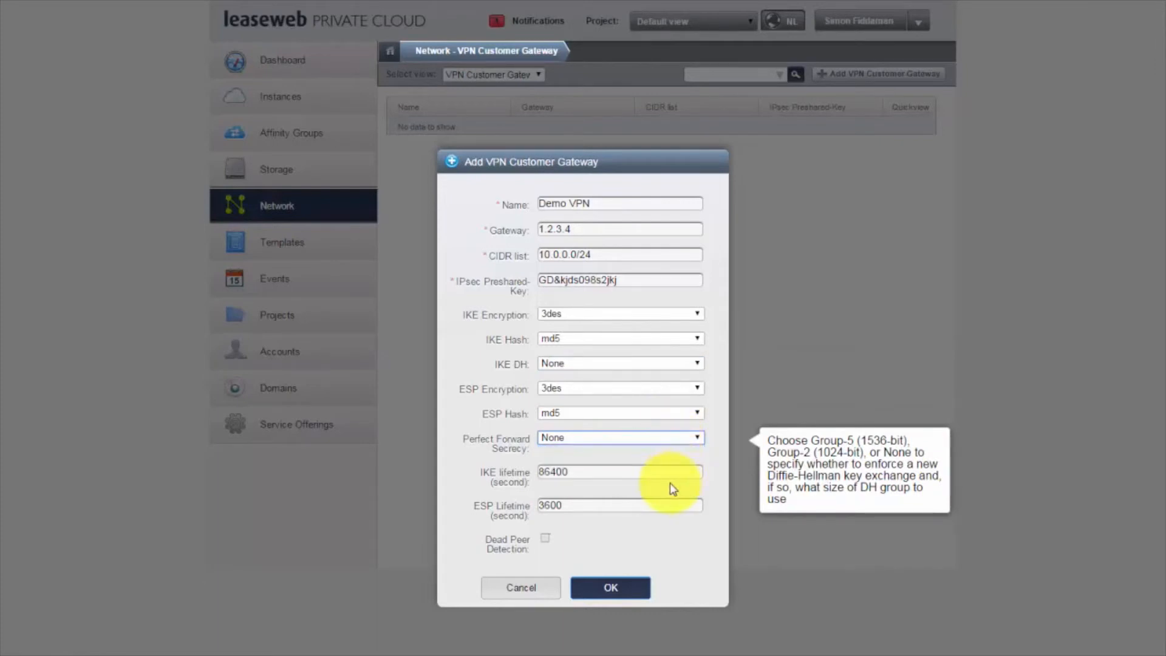
click(630, 596)
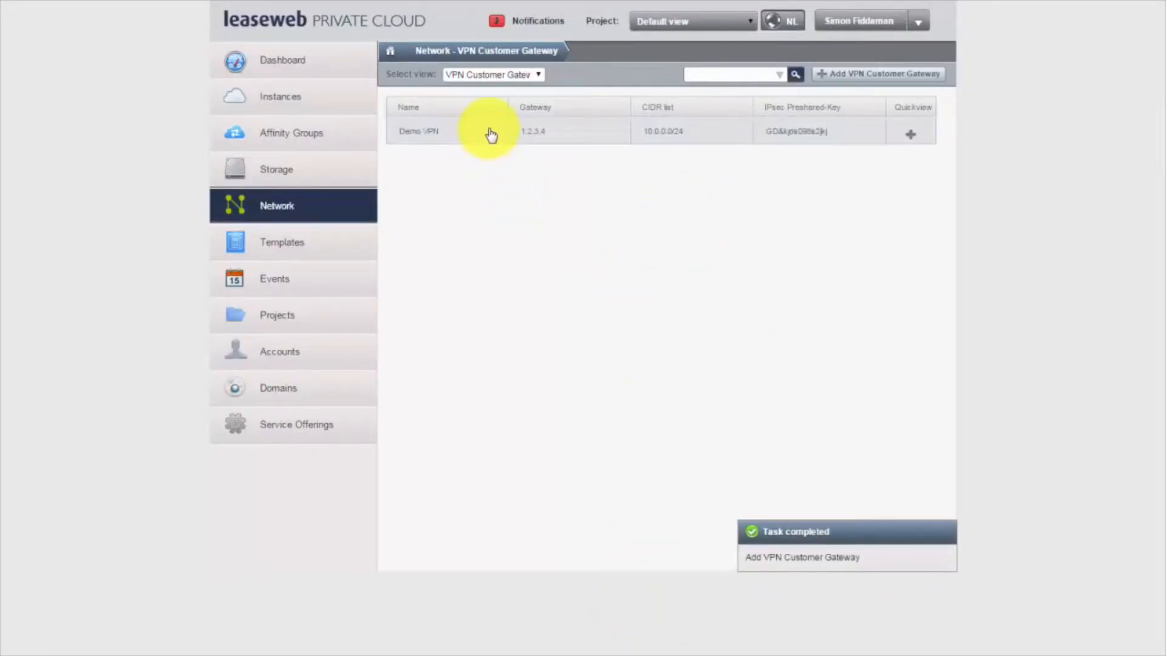
Step: Open Demo VPC's site-to-site VPNs and switch the view to VPN Connection
click(480, 75)
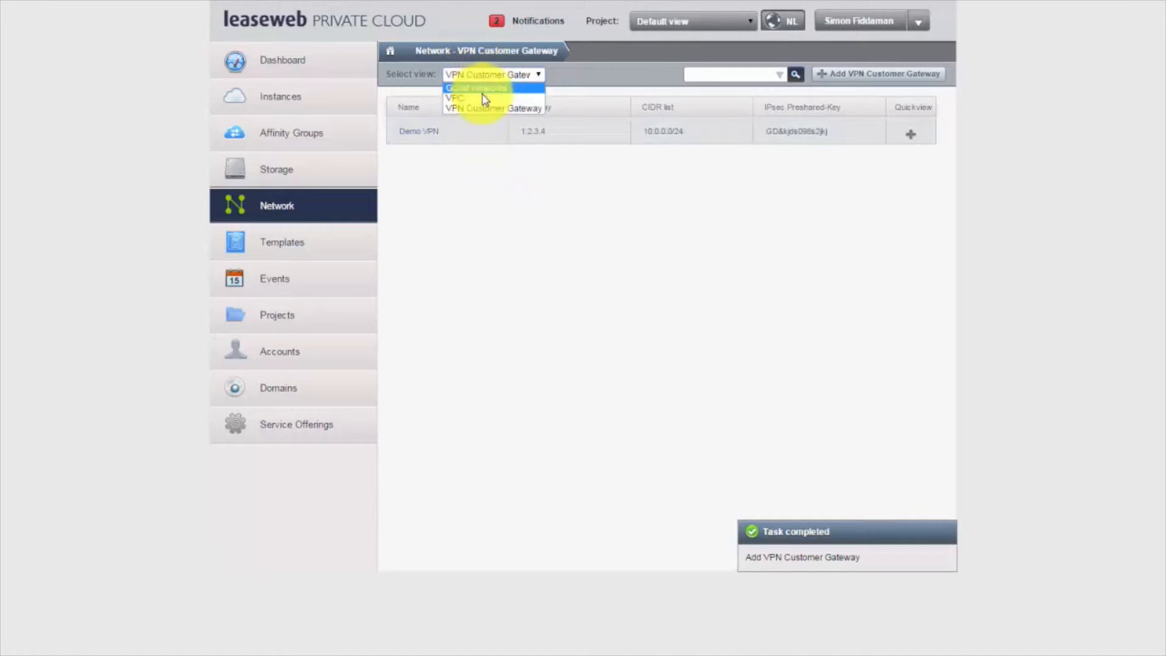
click(486, 99)
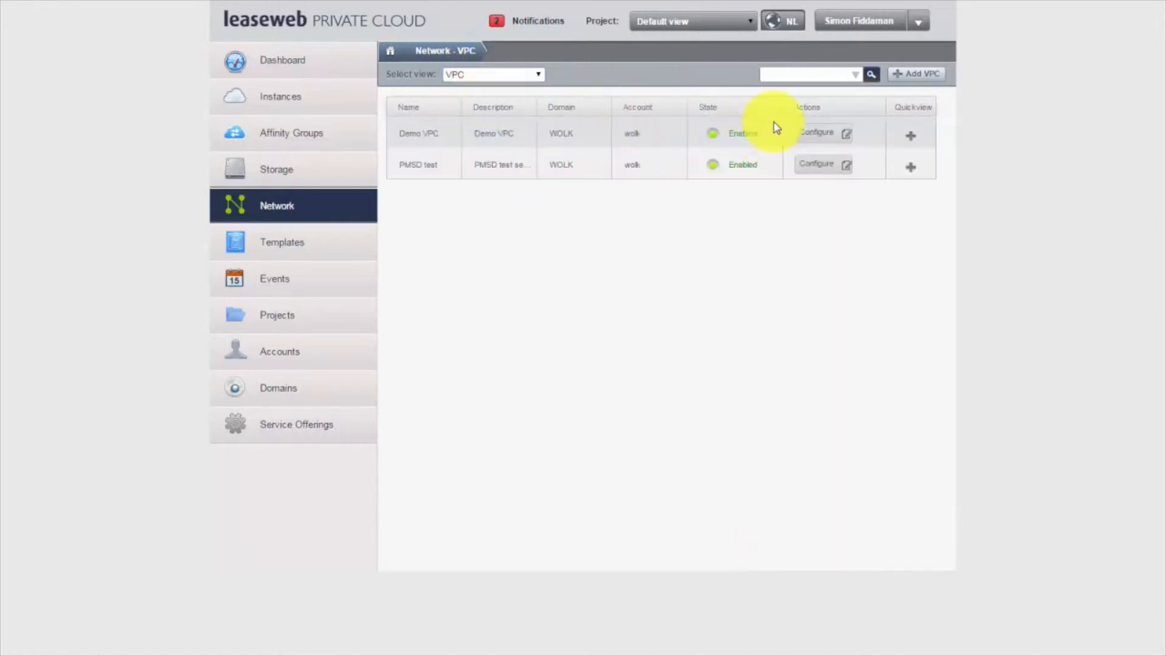
click(824, 136)
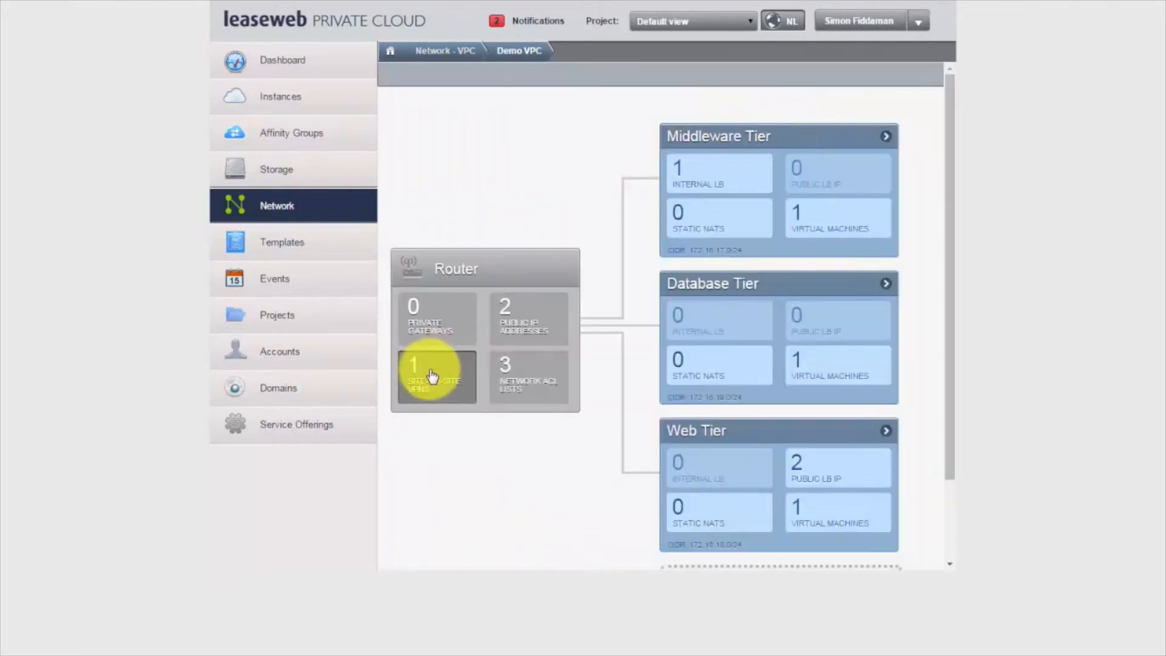
click(440, 375)
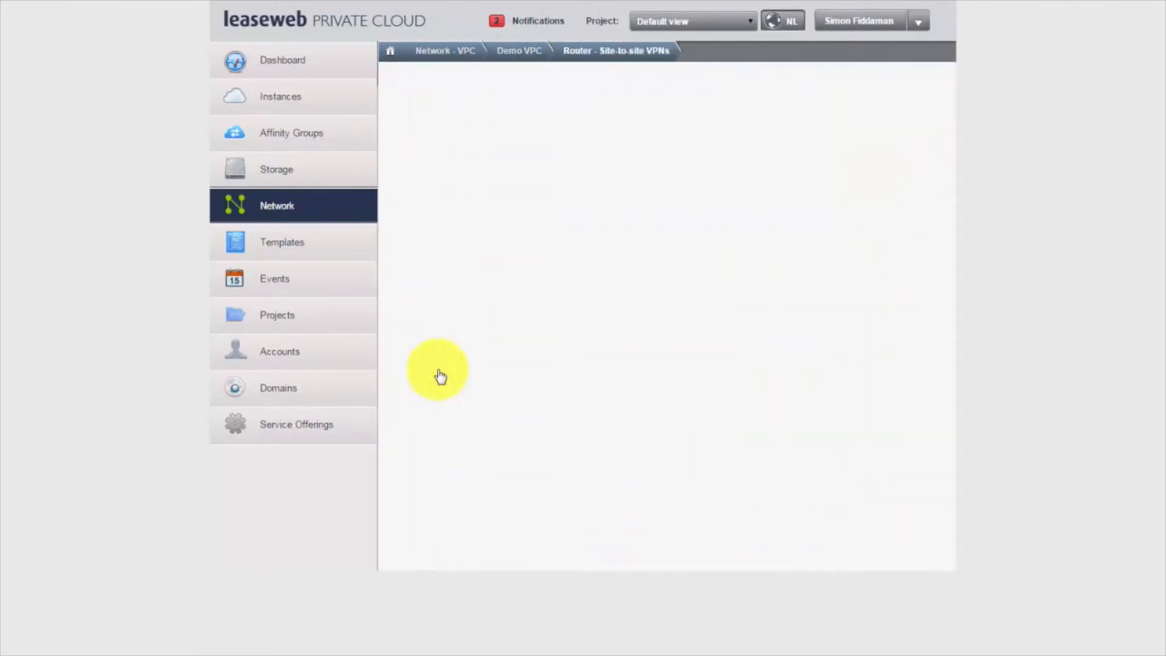
click(498, 75)
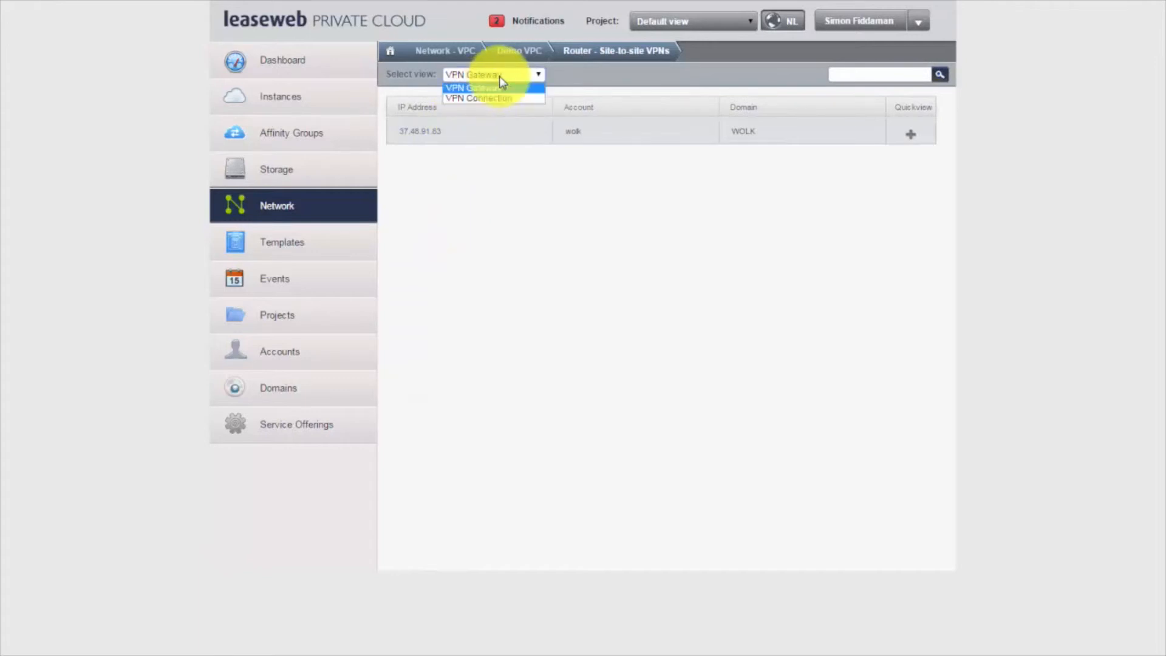
click(501, 100)
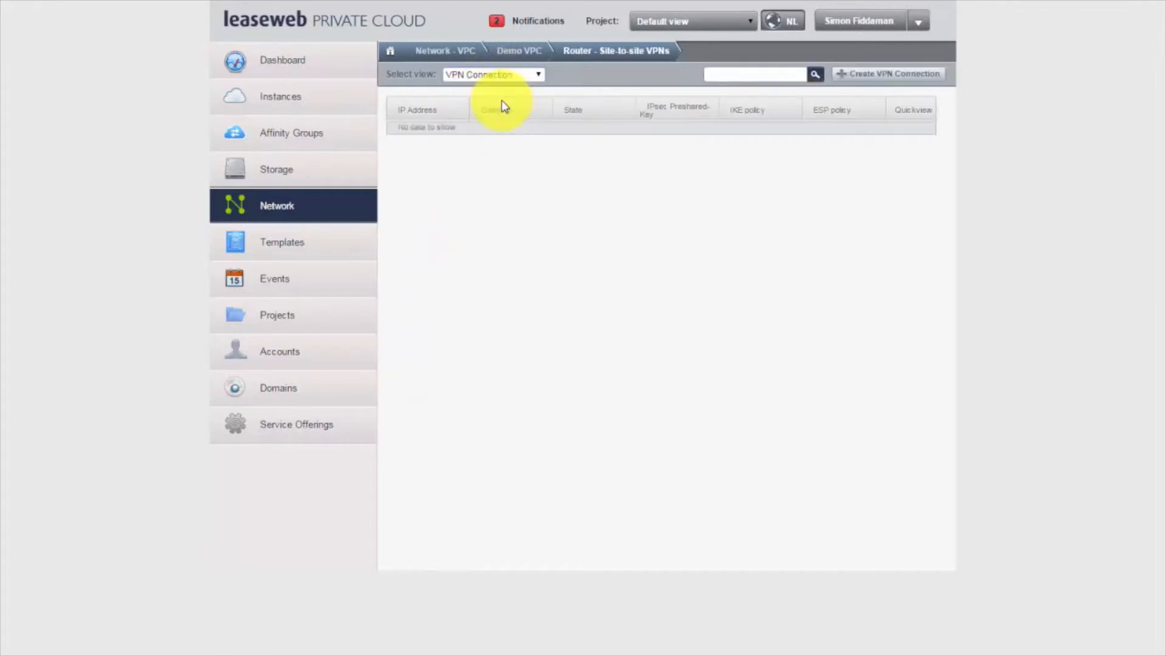
Step: Create a VPN connection using the Demo VPN customer gateway
click(864, 82)
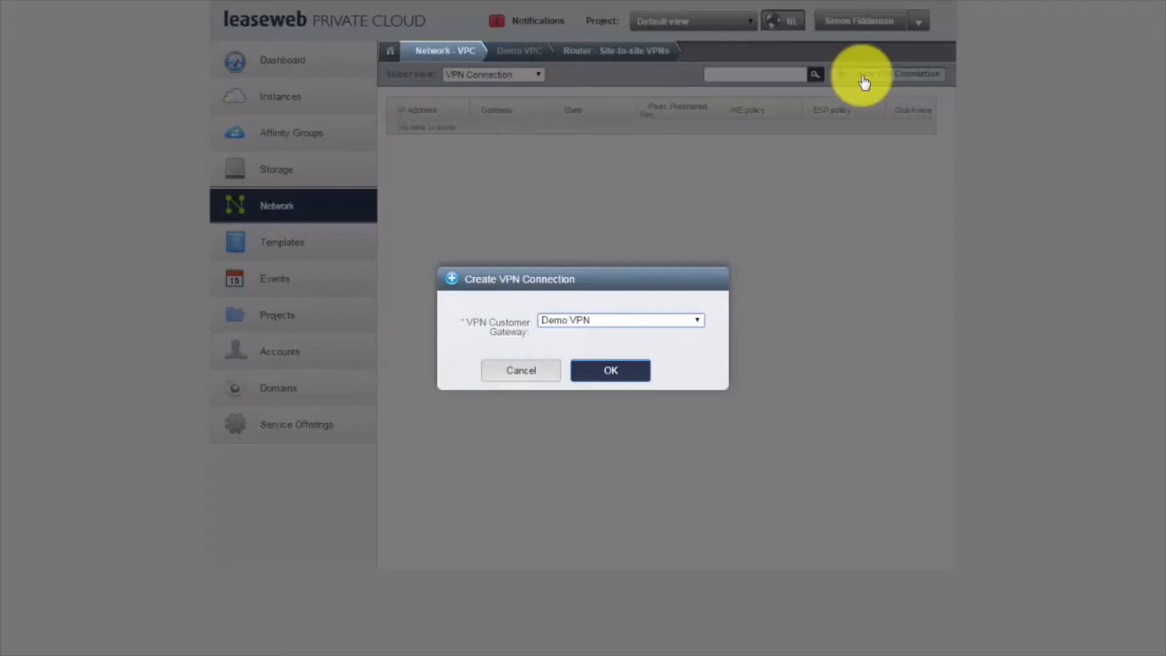
click(656, 320)
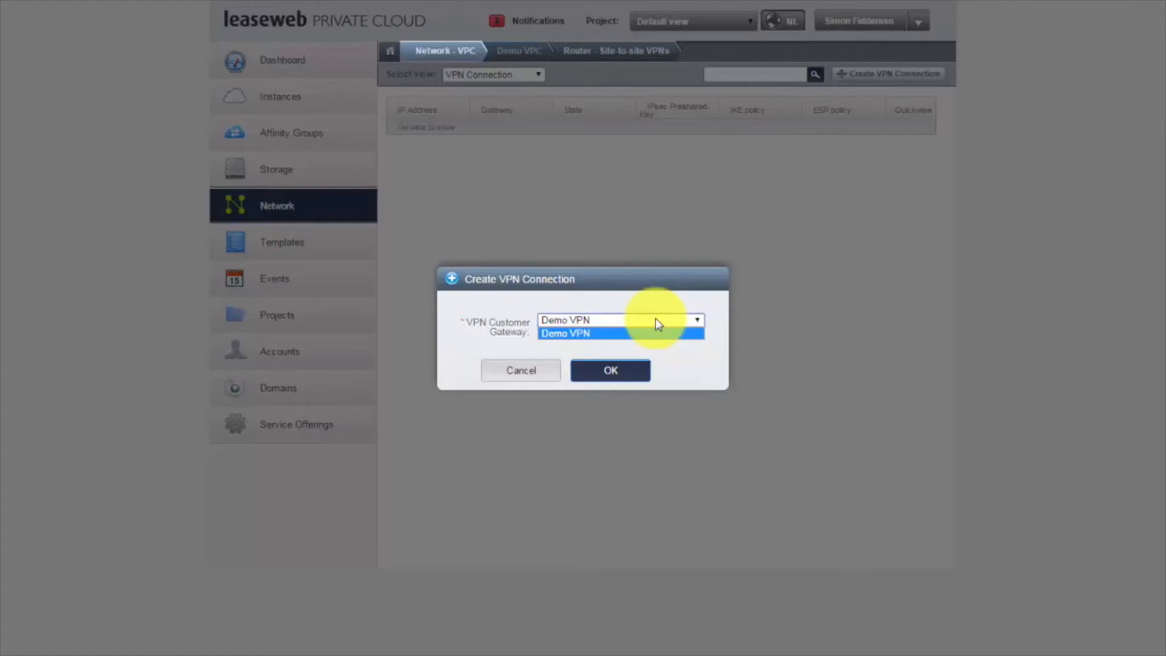
click(655, 320)
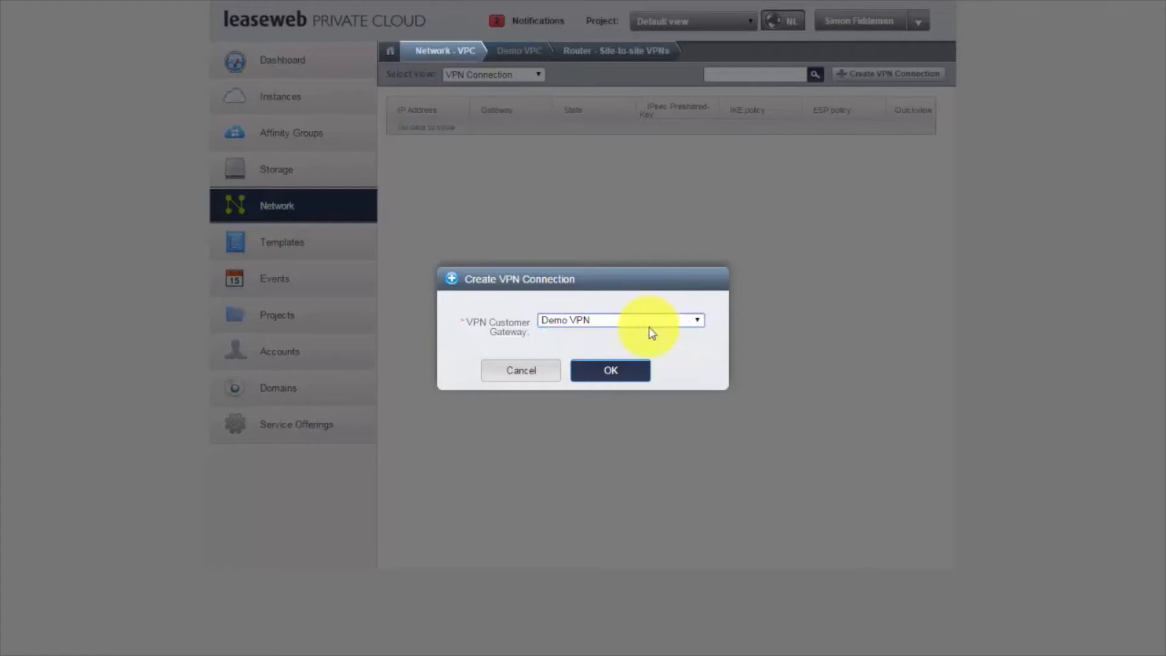
click(612, 371)
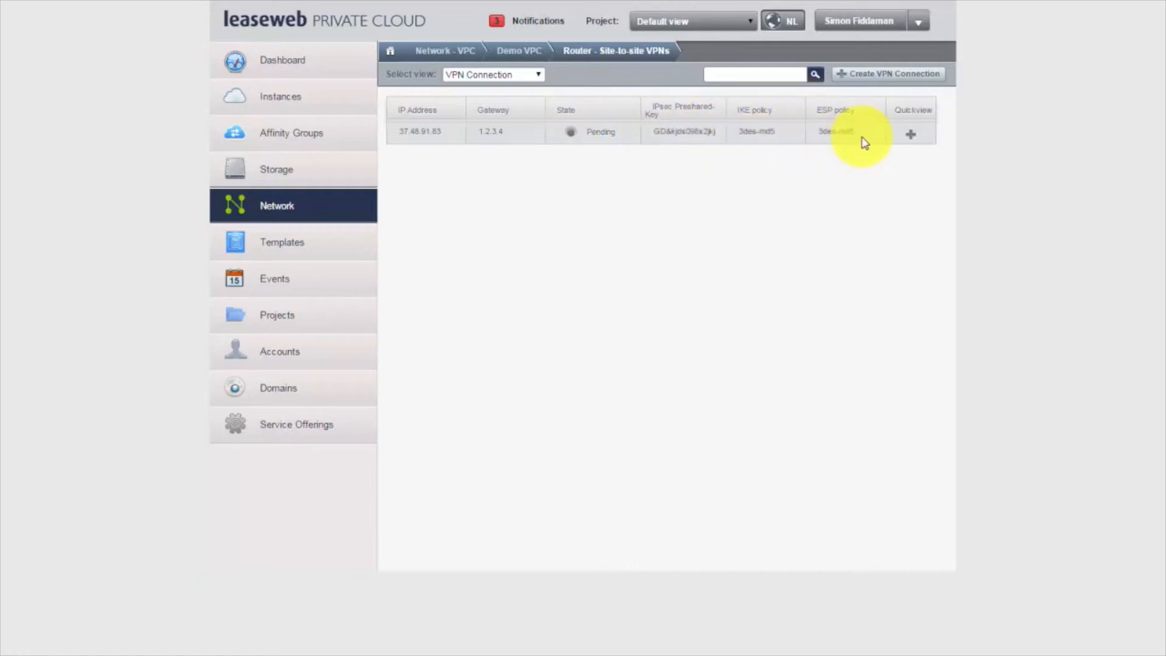
mouse_move(911, 135)
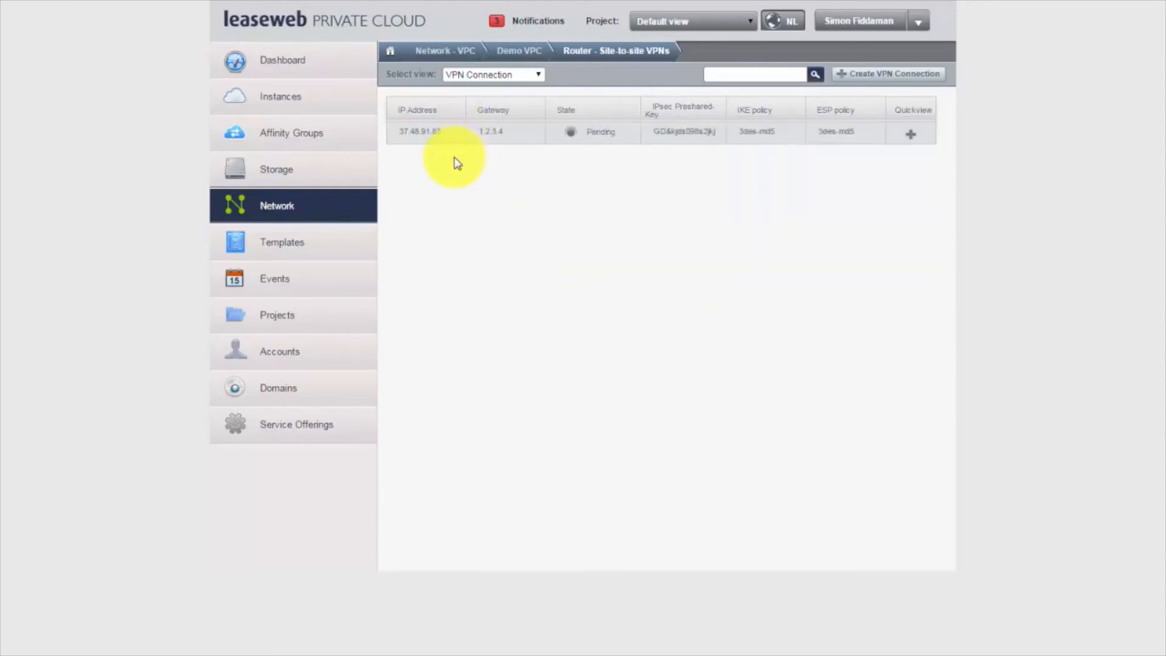
click(430, 133)
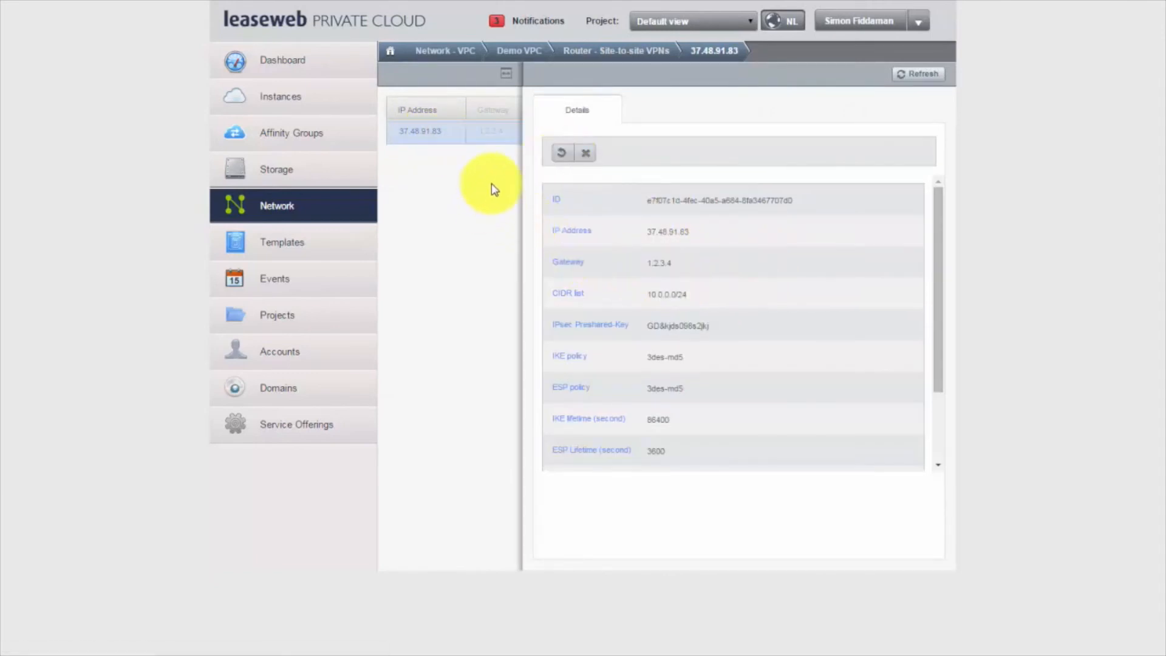
click(587, 54)
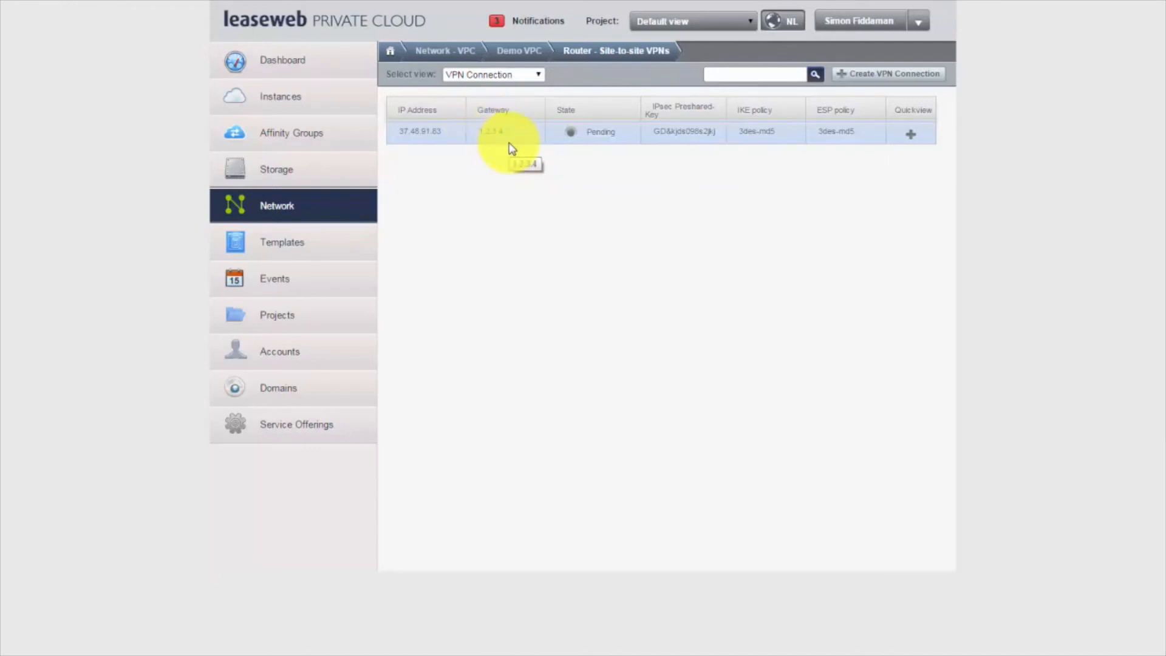
Step: Return to the VPC list showing Demo VPC and PMSD test via the breadcrumb
click(458, 53)
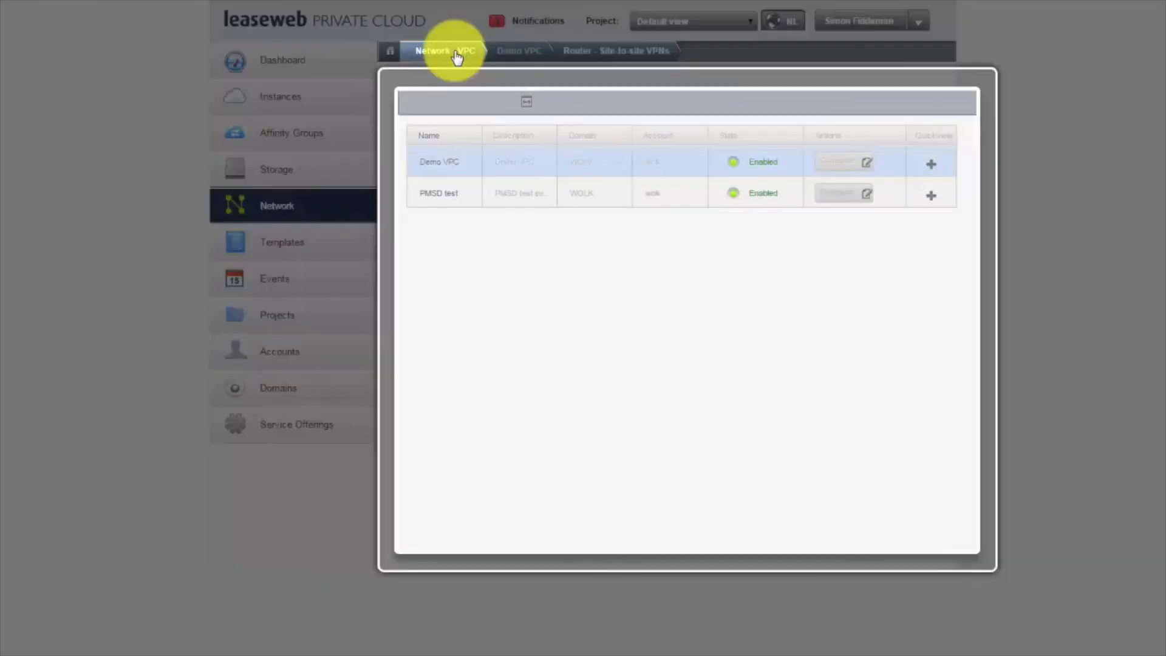